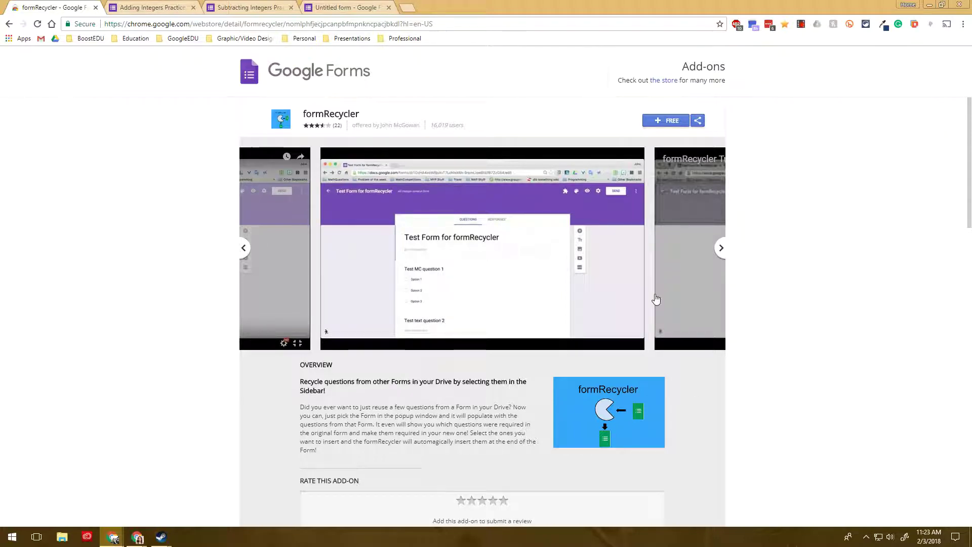
Review the Adding and Subtracting Integers Practice questions, then switch to the blank Untitled form.
click(159, 6)
scroll(195, 254, up, 10)
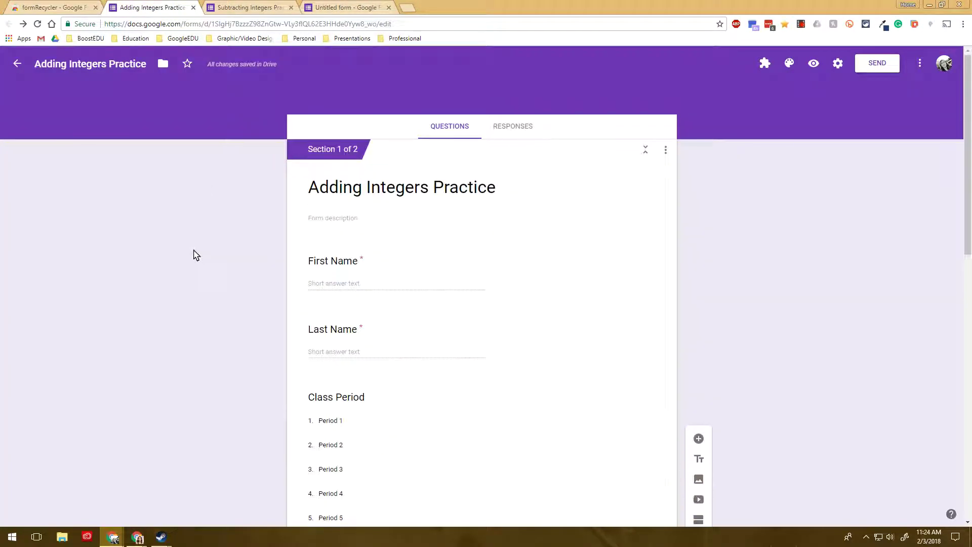
key(ctrl+Tab)
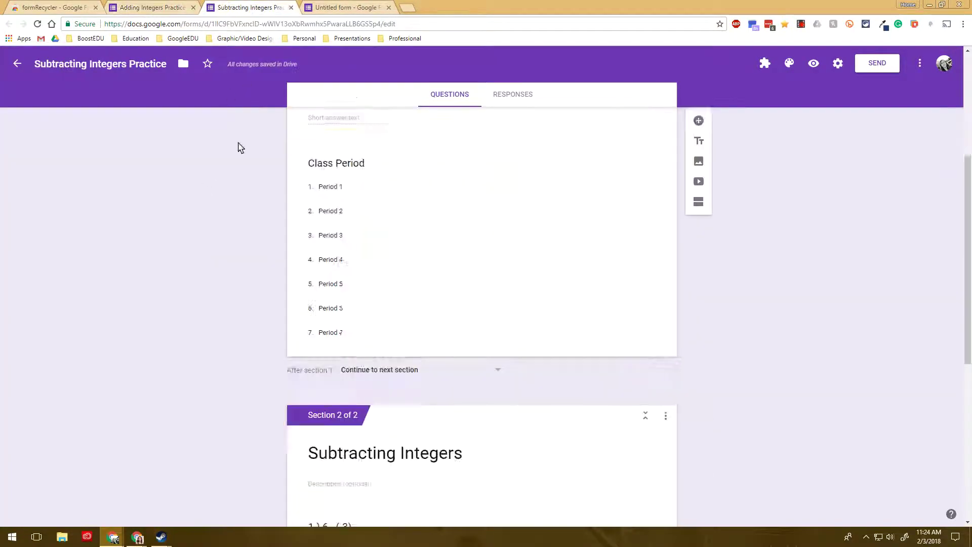
scroll(238, 157, up, 5)
click(150, 6)
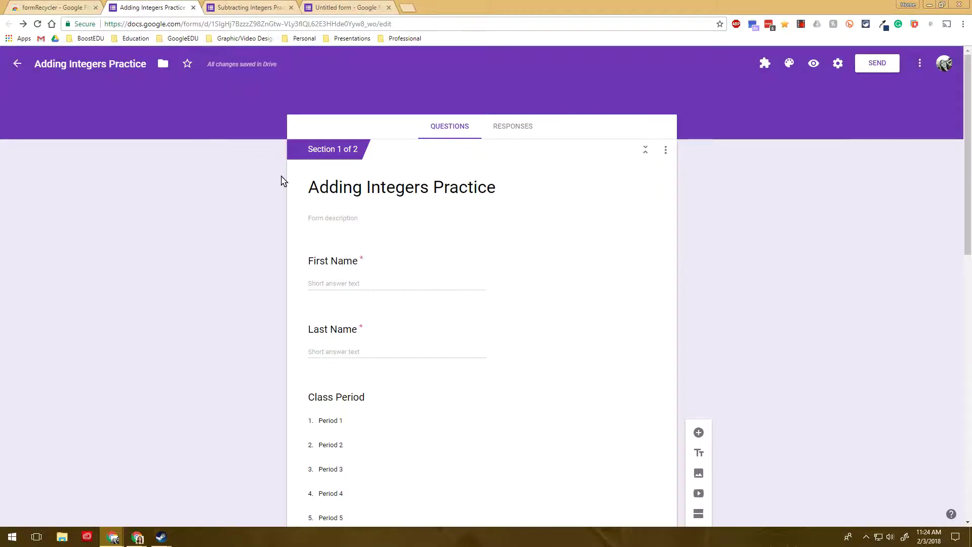
scroll(282, 181, down, 7)
scroll(282, 181, down, 2)
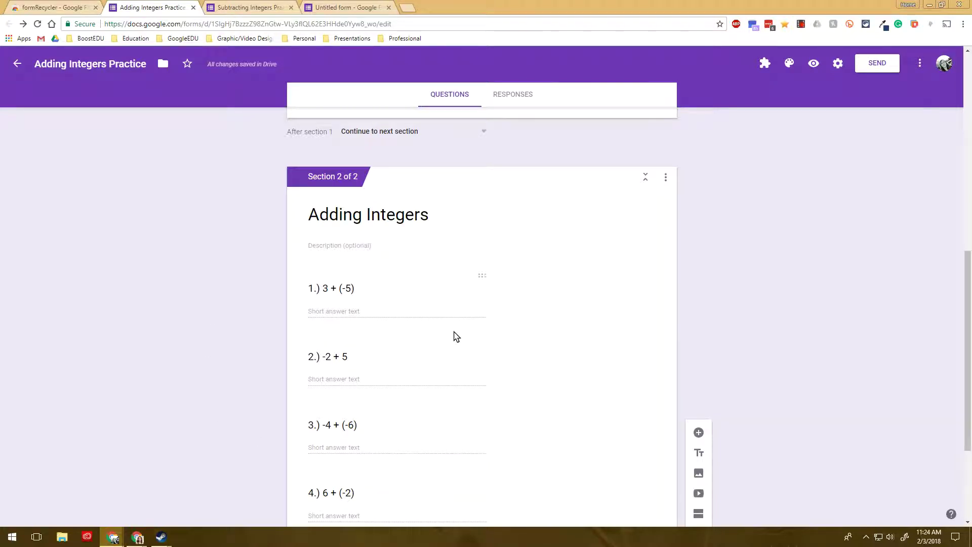
scroll(455, 333, down, 2)
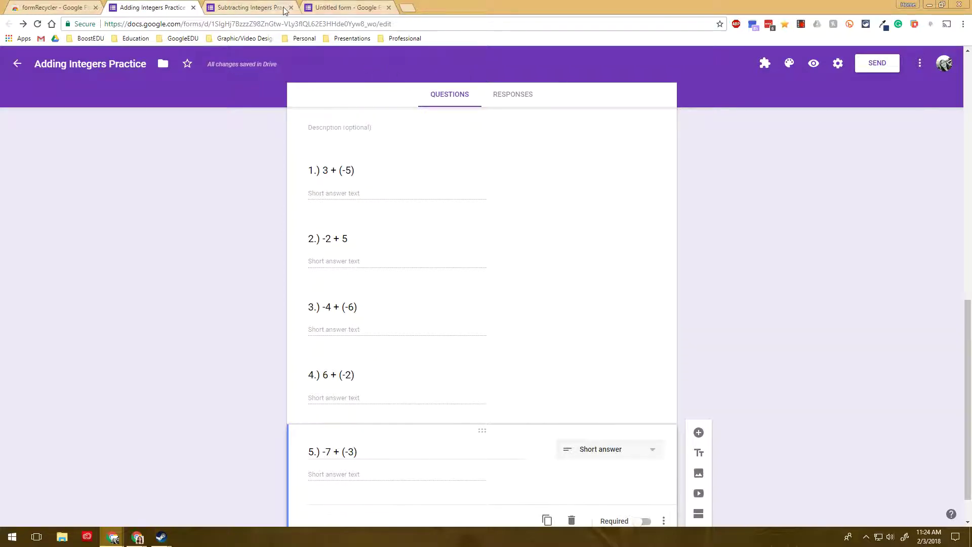
click(340, 8)
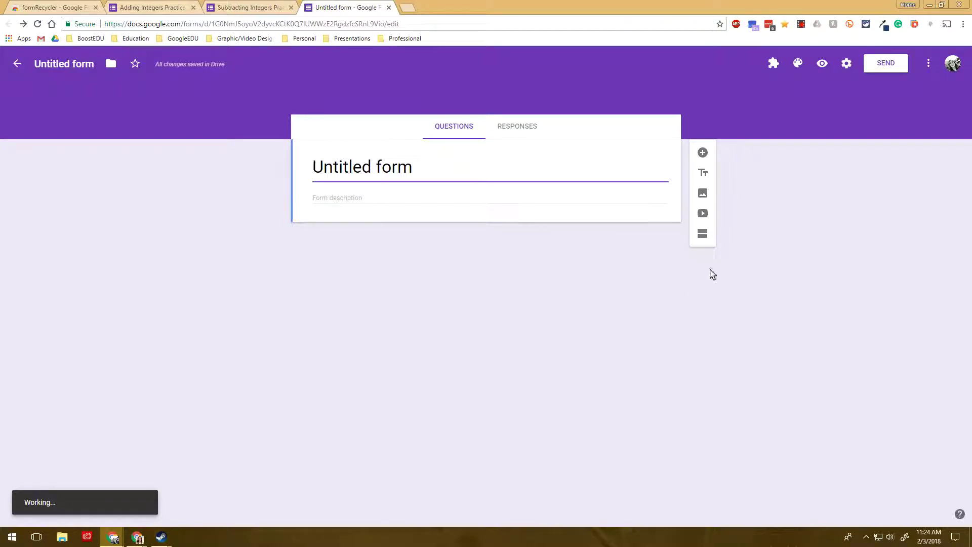
Start formRecycler's Recycle Form Questions and pick Adding Integers Practice as the source form.
click(775, 66)
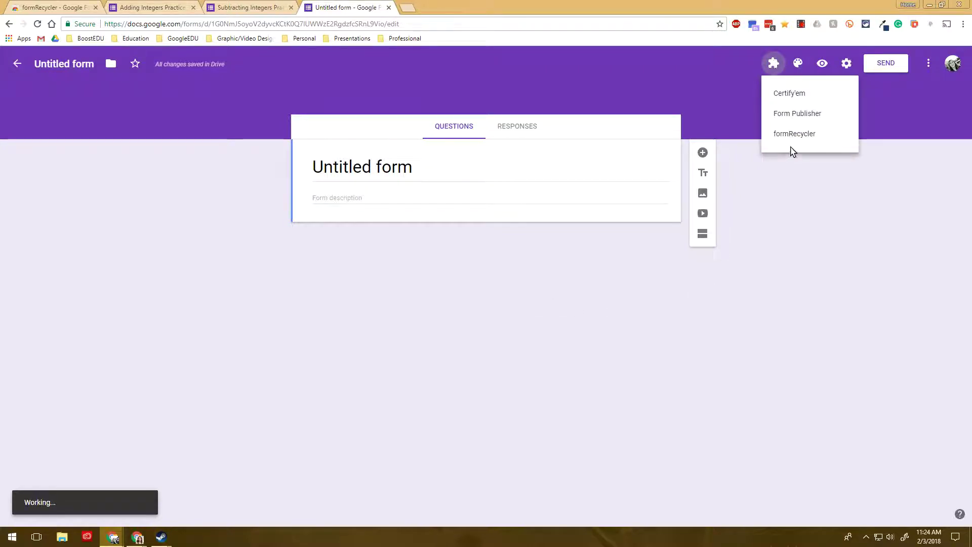
click(797, 135)
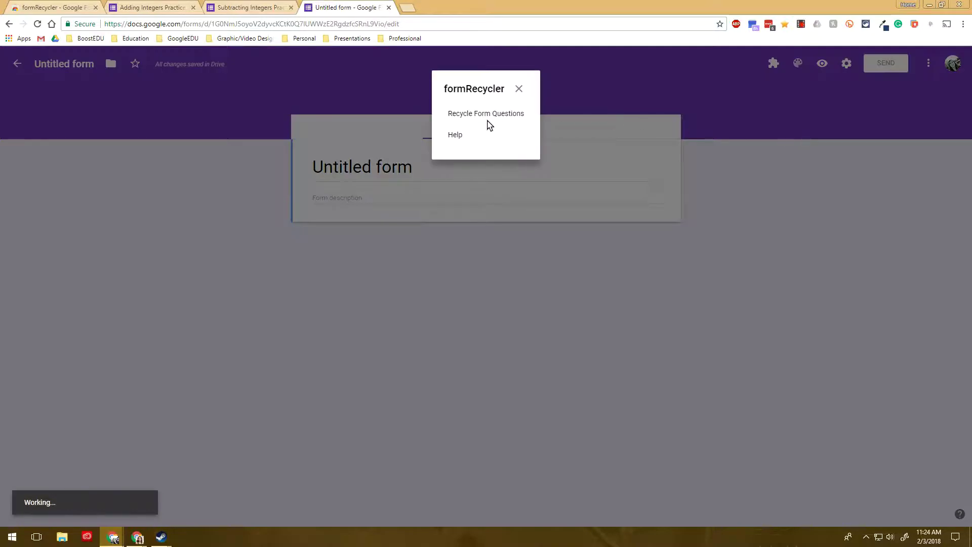
click(476, 114)
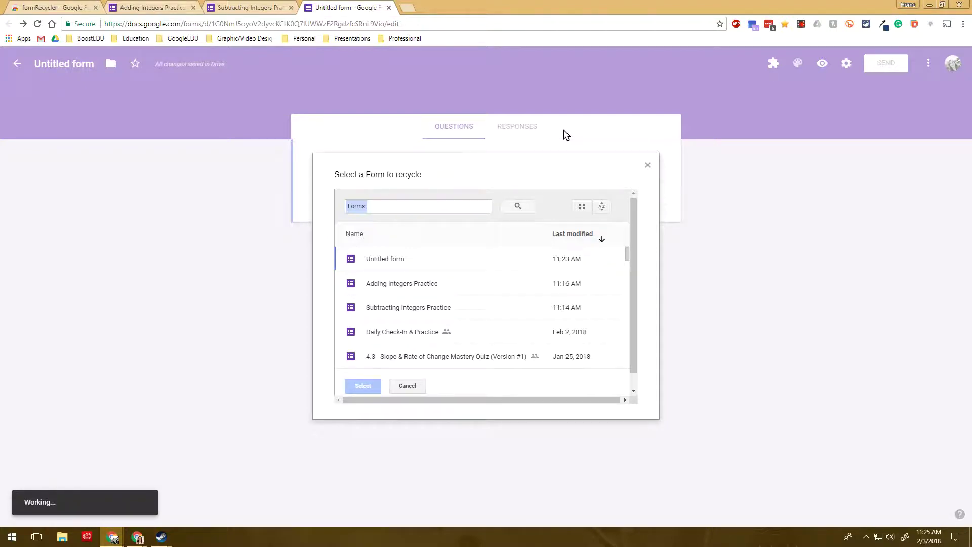
click(427, 207)
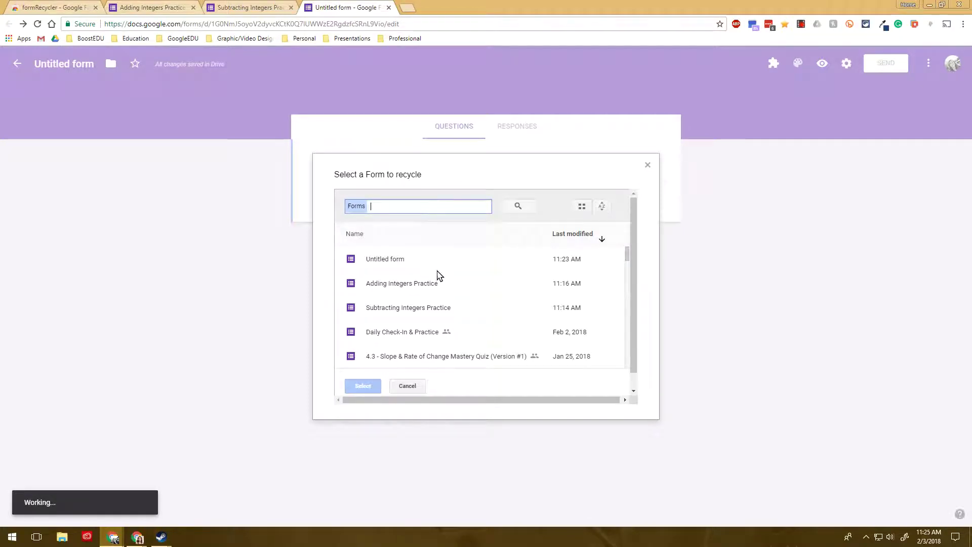
double_click(432, 293)
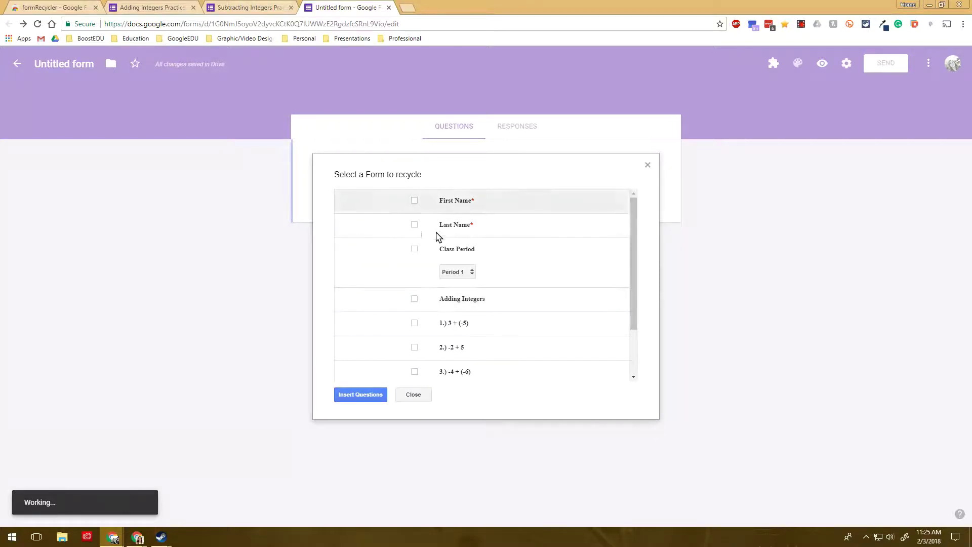
Tick First Name, Last Name and Class Period, check the original form, then insert them.
scroll(423, 197, down, 2)
scroll(392, 243, up, 2)
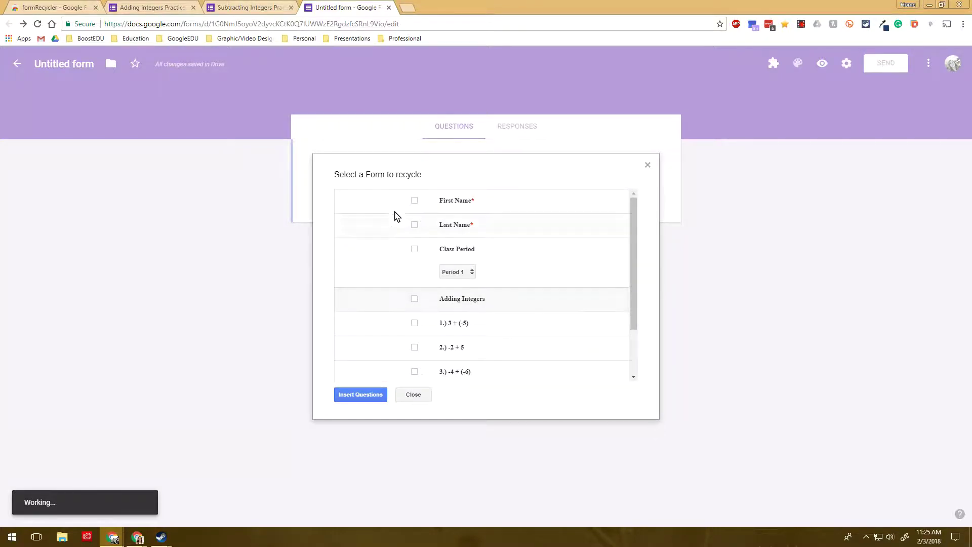
click(416, 201)
click(414, 225)
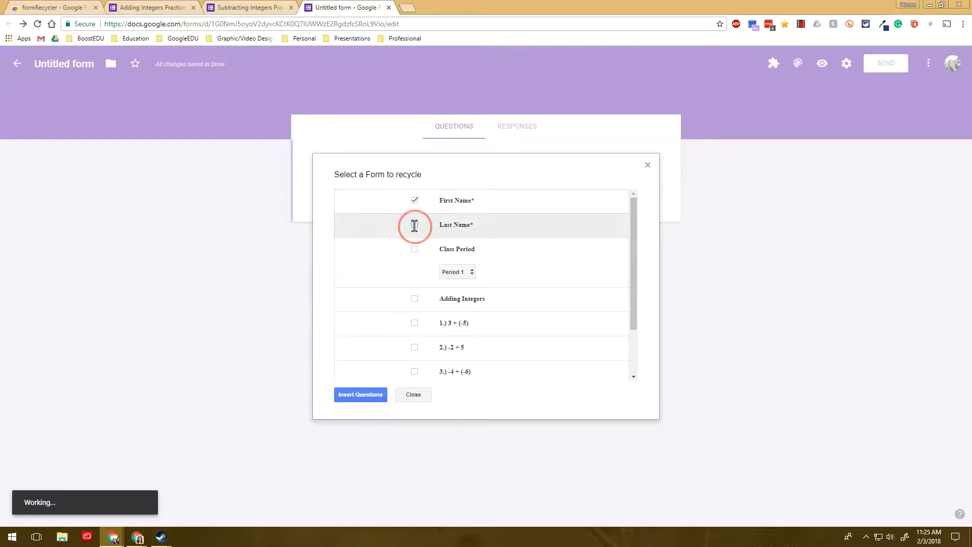
click(415, 249)
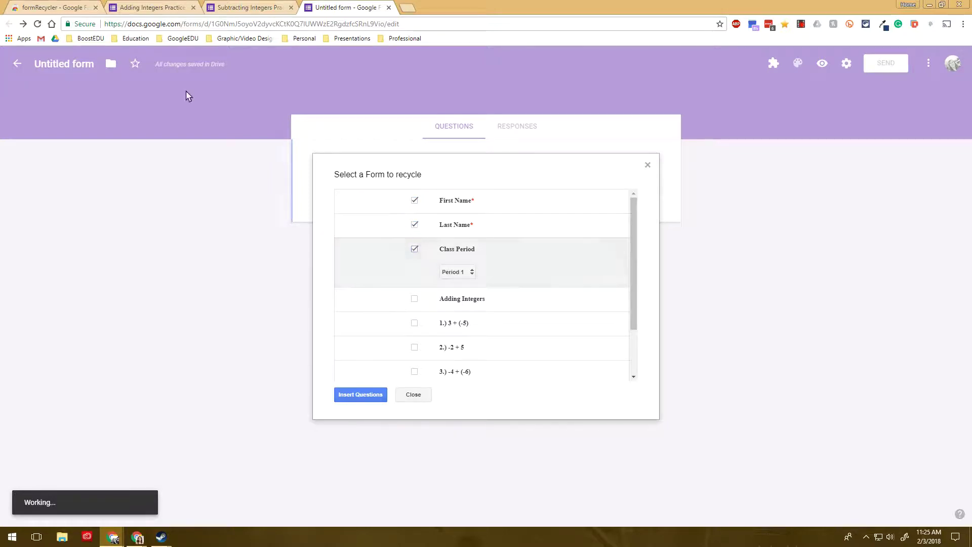
click(155, 6)
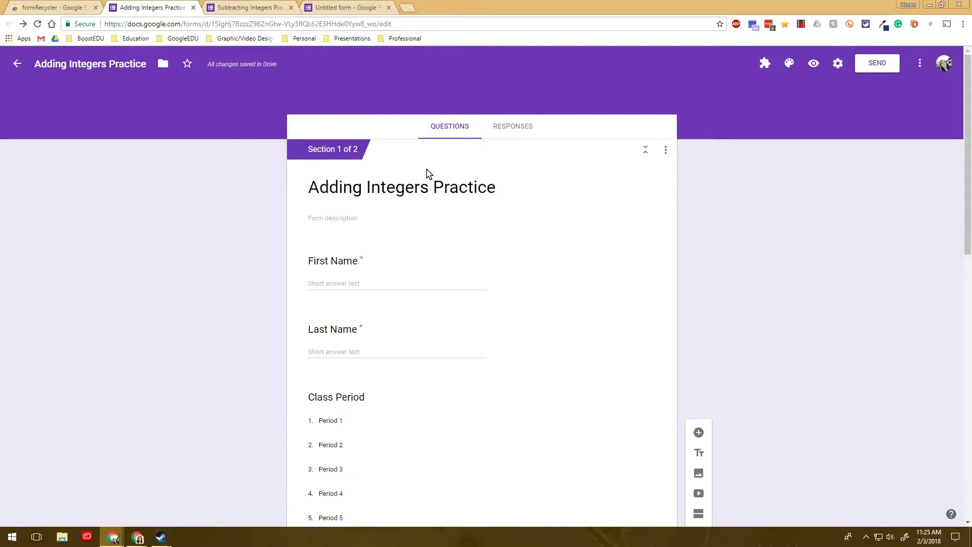
scroll(371, 208, down, 2)
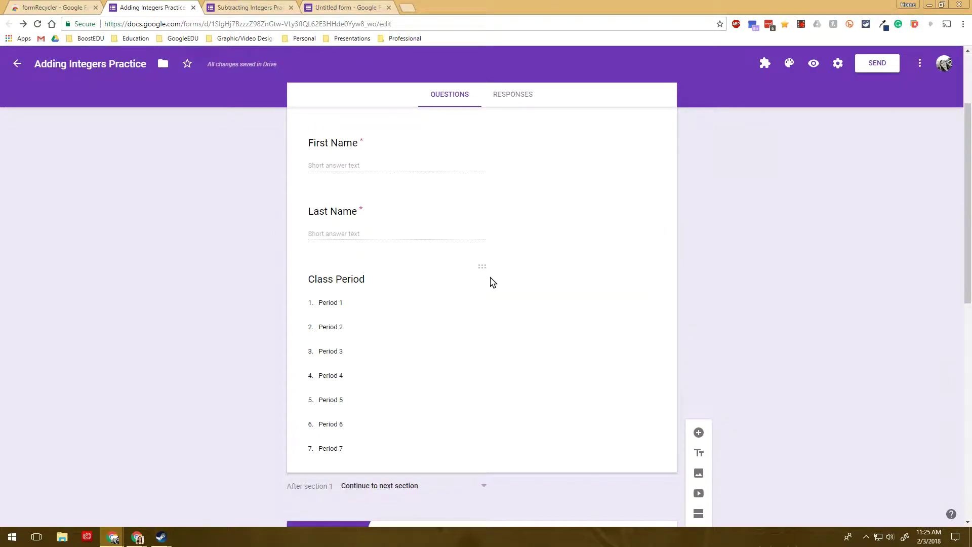
click(322, 7)
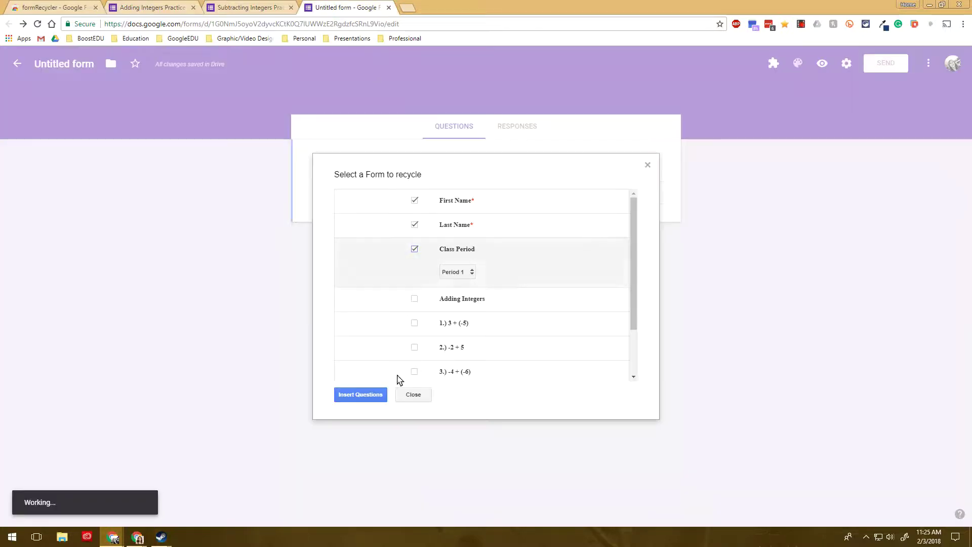
click(377, 394)
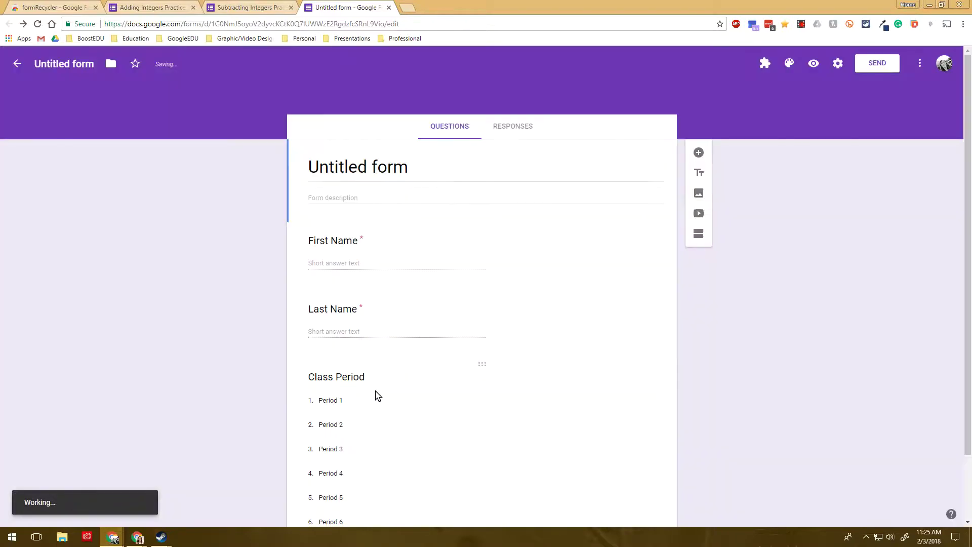
Add a new section titled 'Adding Integers' right after the Class Period question.
scroll(377, 394, down, 2)
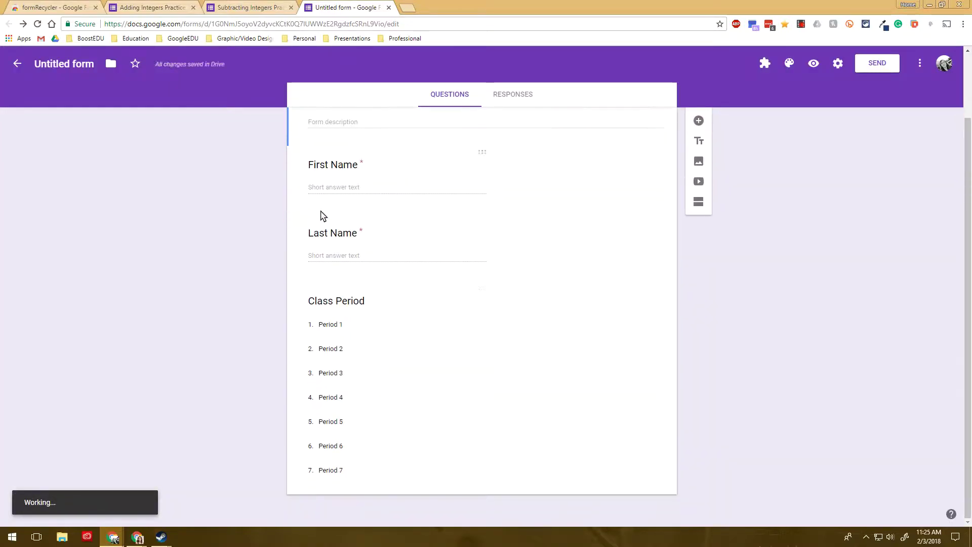
scroll(636, 287, up, 2)
scroll(470, 413, down, 2)
click(470, 412)
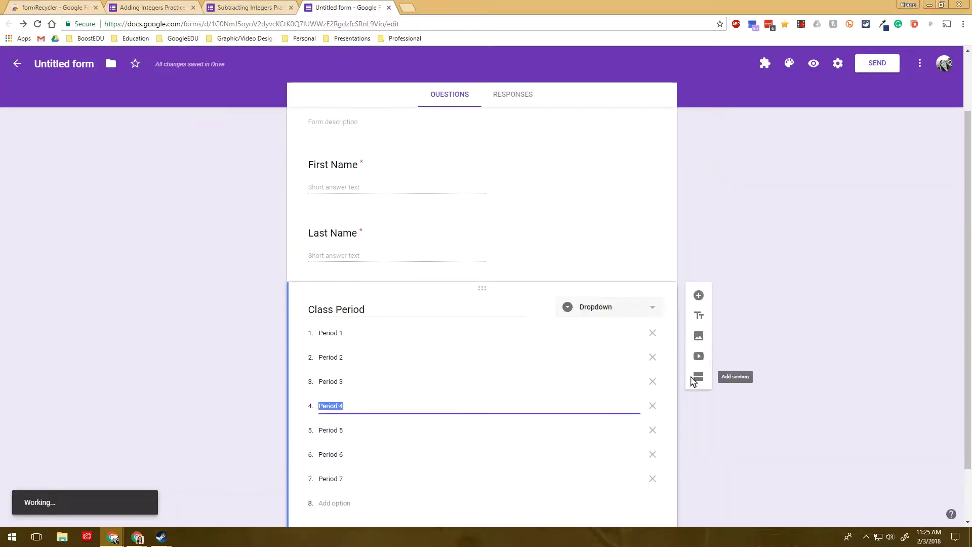
click(698, 381)
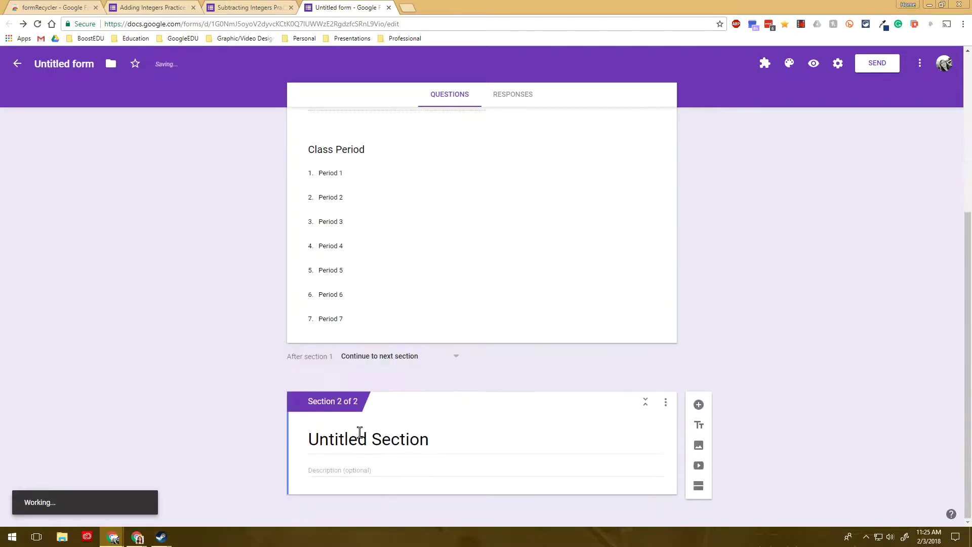
click(360, 432)
text(Adding Integers)
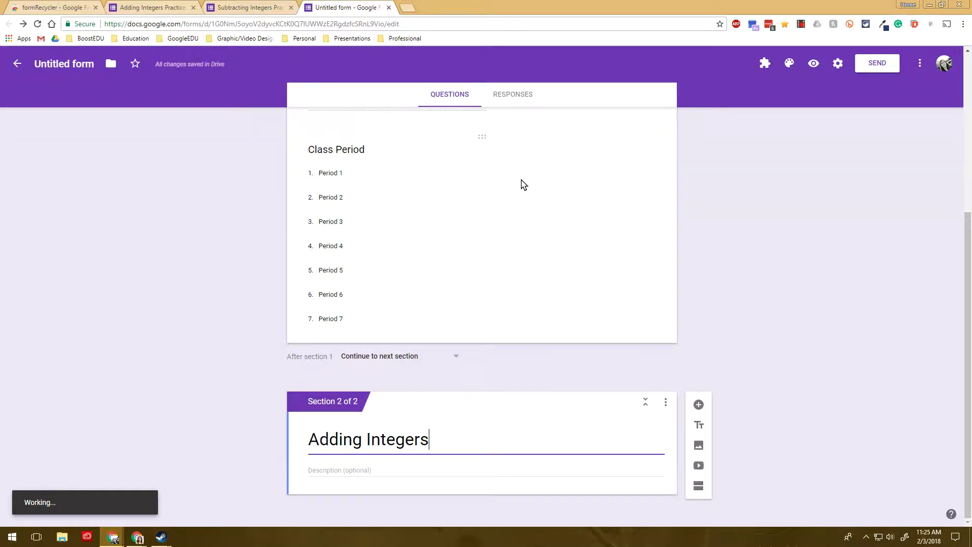
click(766, 62)
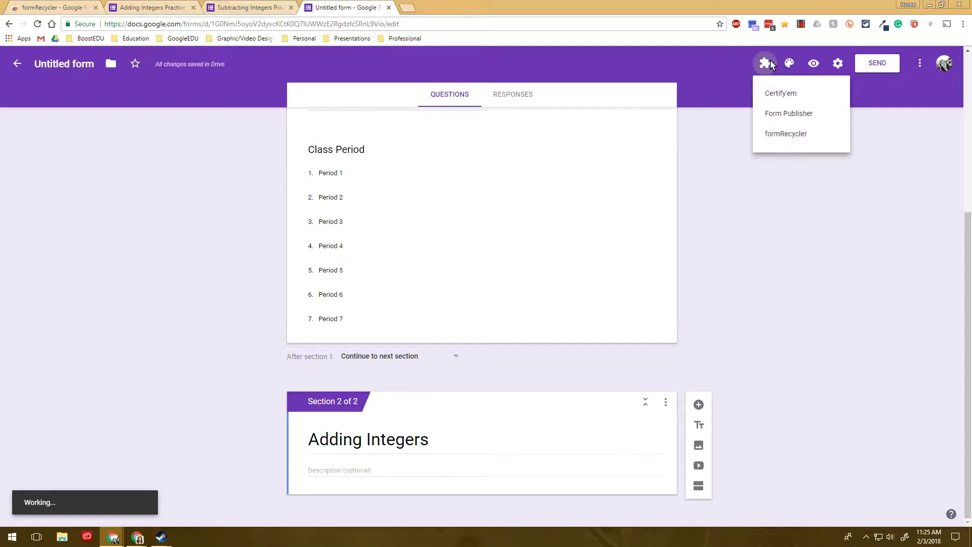
Recycle questions again with formRecycler, choosing Adding Integers Practice as the source.
click(815, 140)
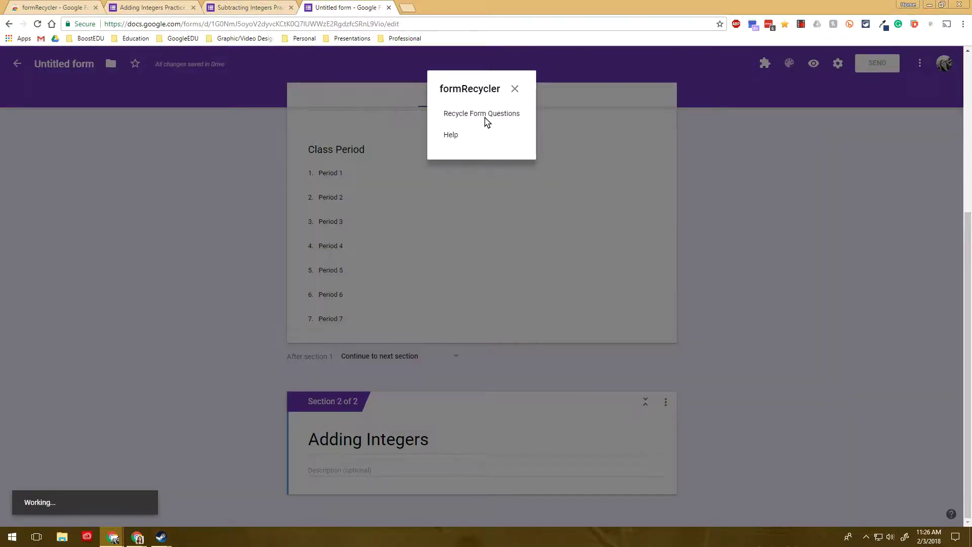
click(485, 114)
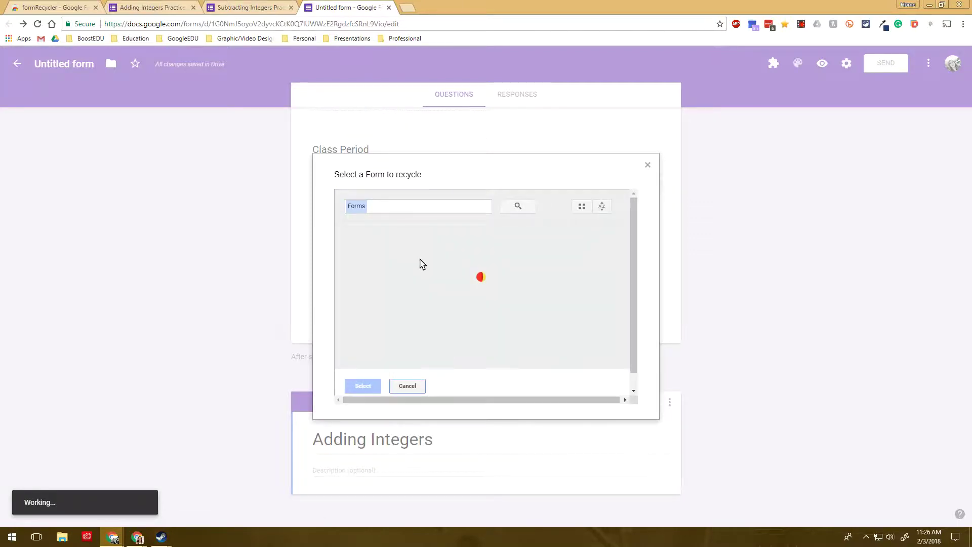
double_click(404, 283)
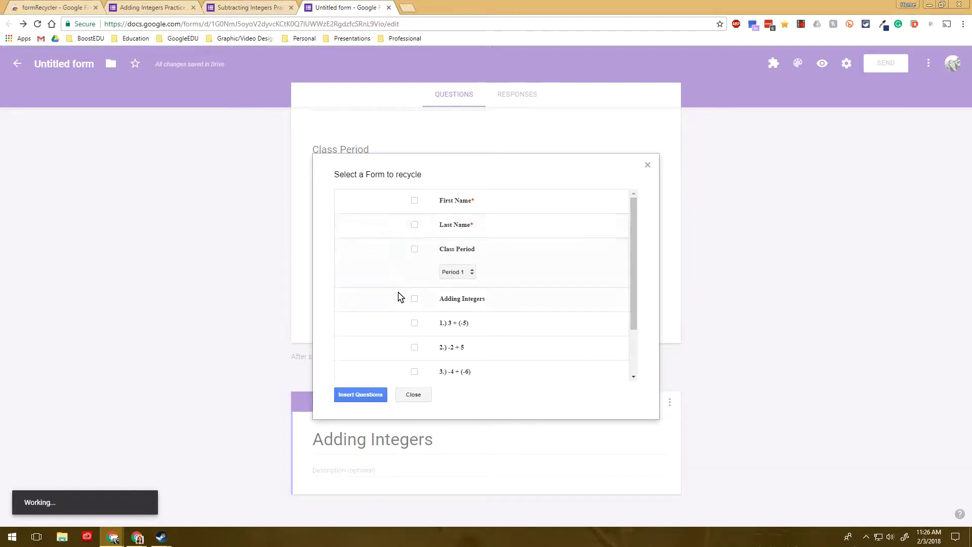
Insert questions 1–5, 3 + (-5) through -7 + (-3), and review the new section.
scroll(405, 291, down, 1)
click(416, 261)
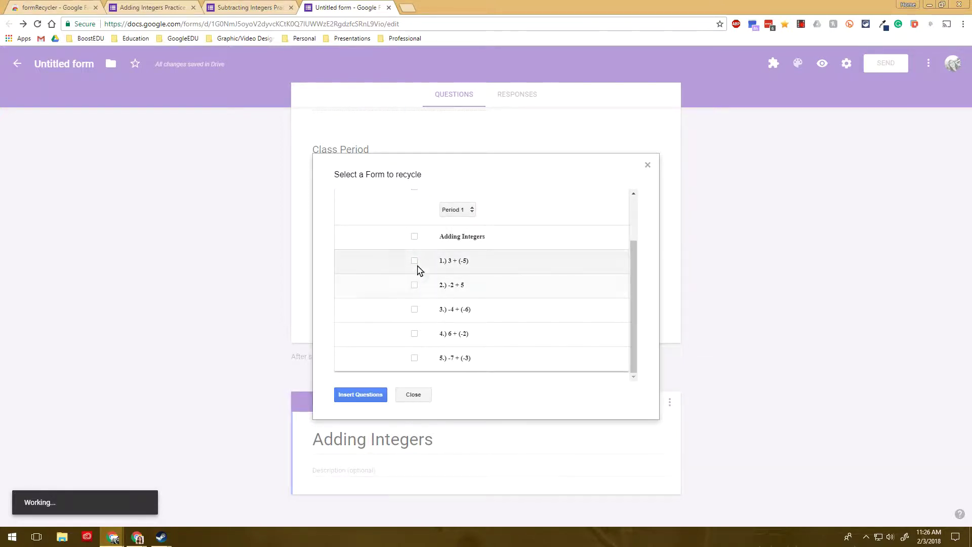
click(414, 285)
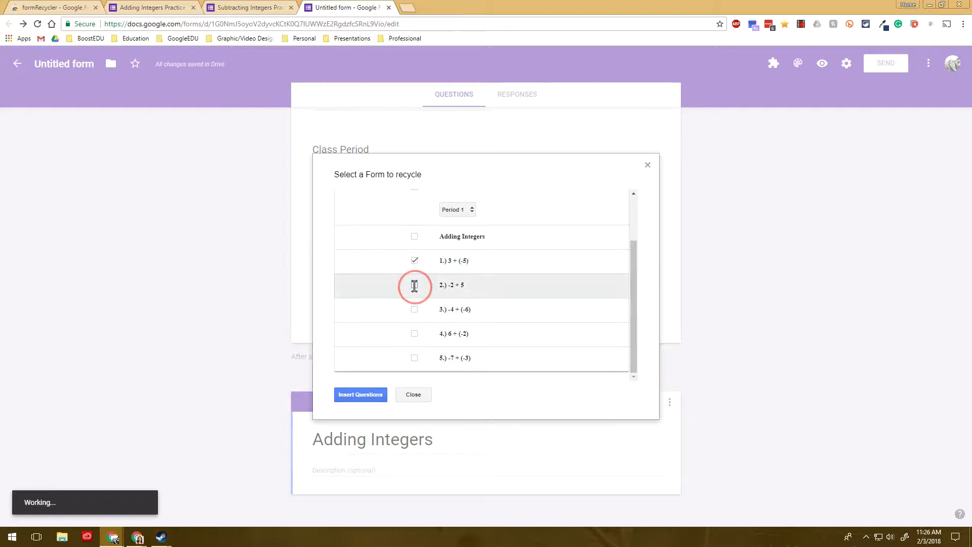
click(414, 308)
click(415, 334)
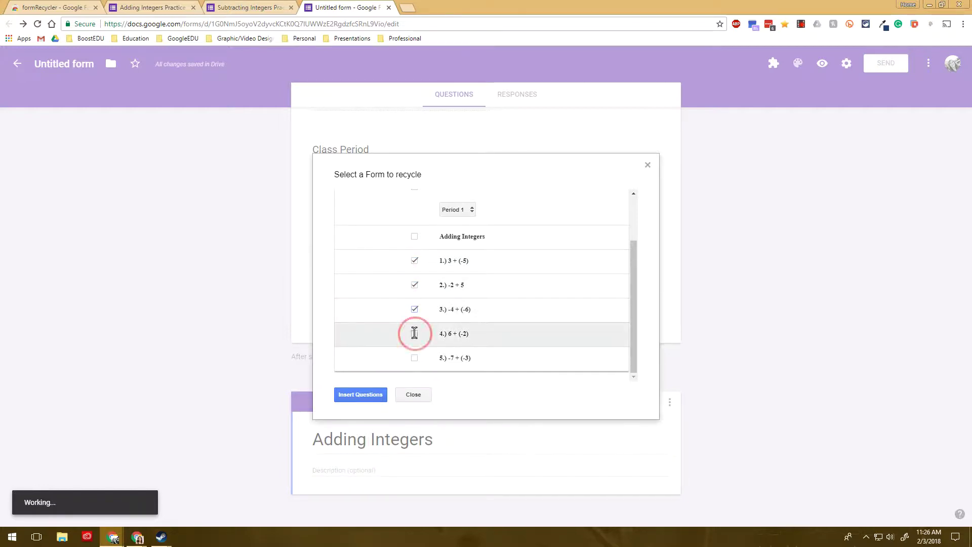
click(415, 358)
click(366, 397)
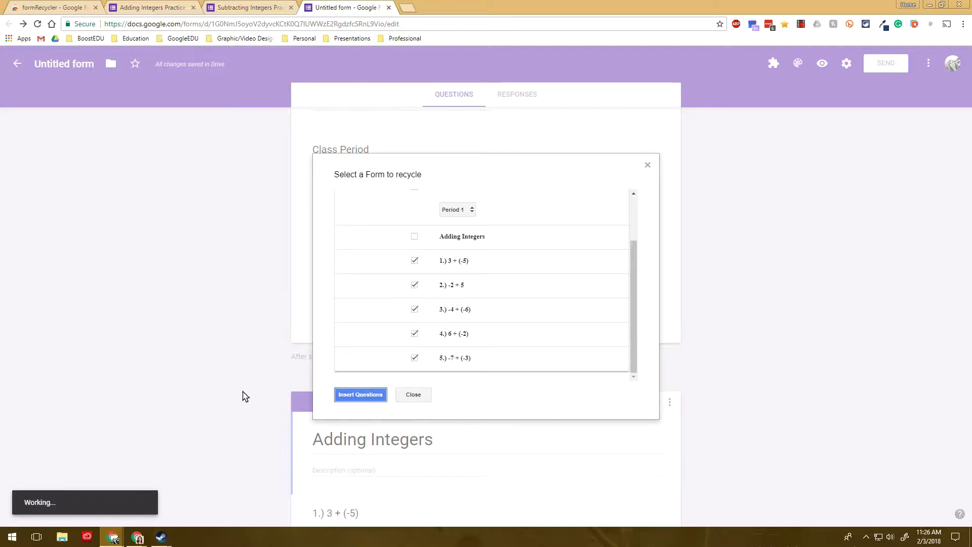
scroll(391, 427, down, 7)
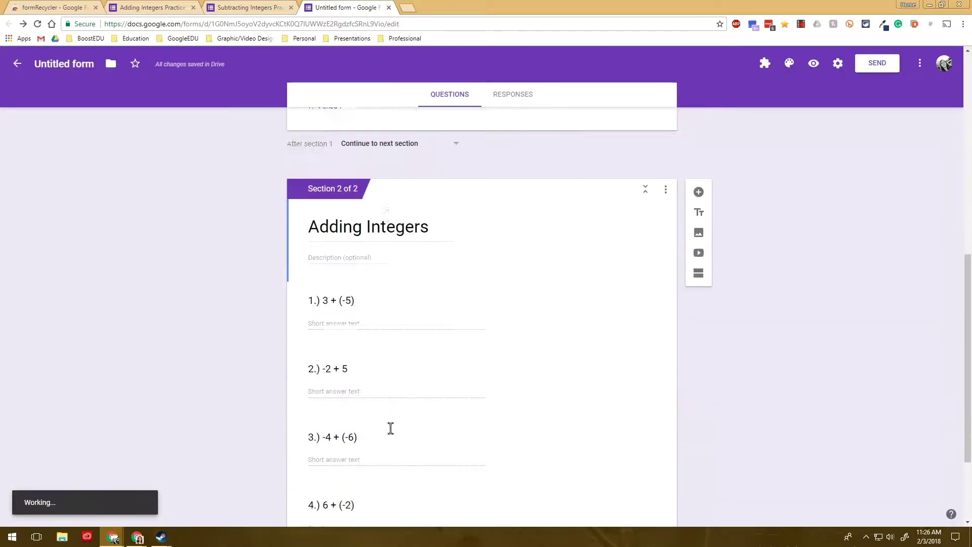
scroll(272, 309, up, 10)
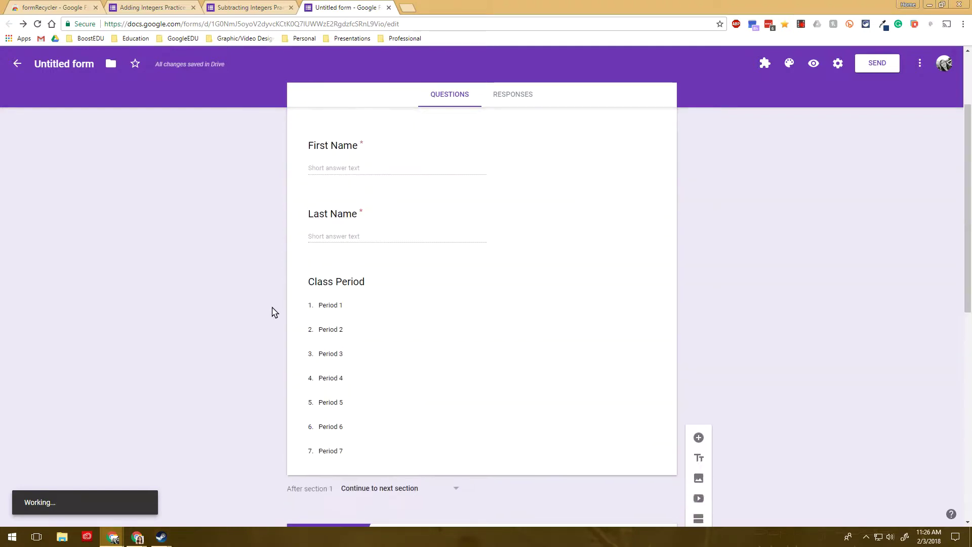
scroll(273, 310, down, 10)
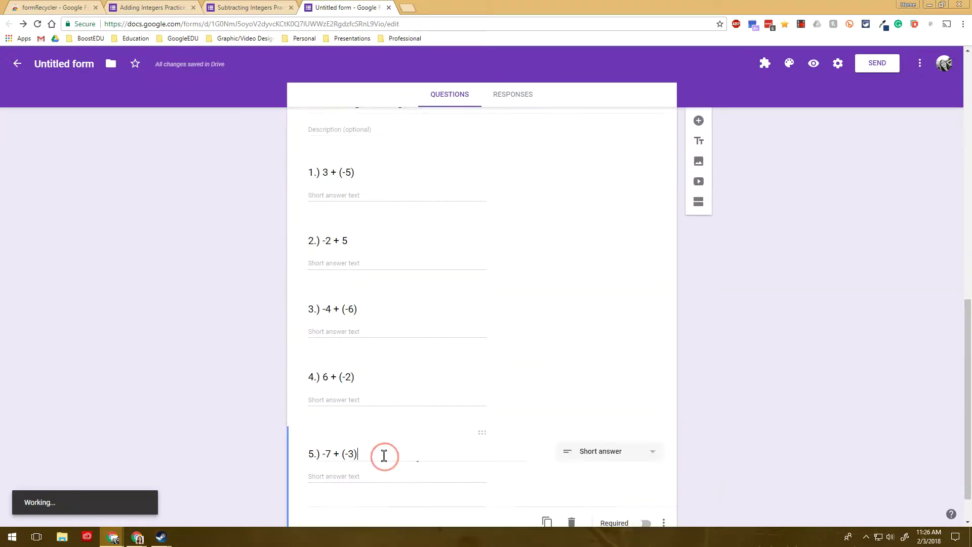
Add a new section after the adding questions and title it 'Subtracting Integers'.
click(697, 478)
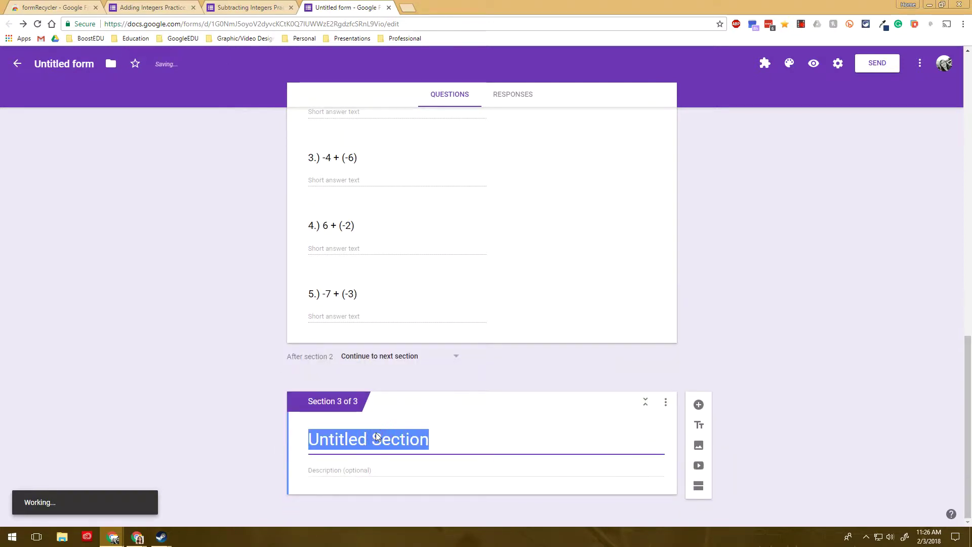
text(Subtracting)
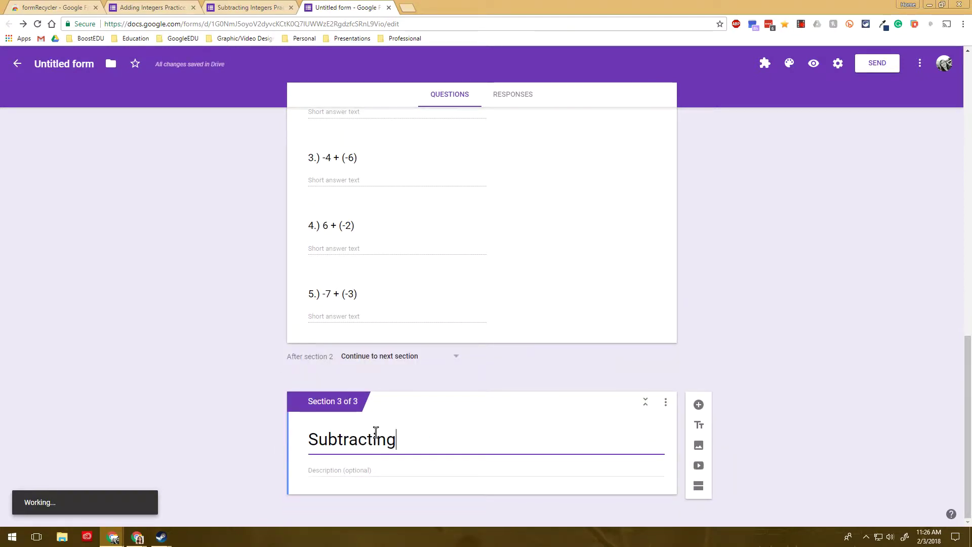
text( Integers)
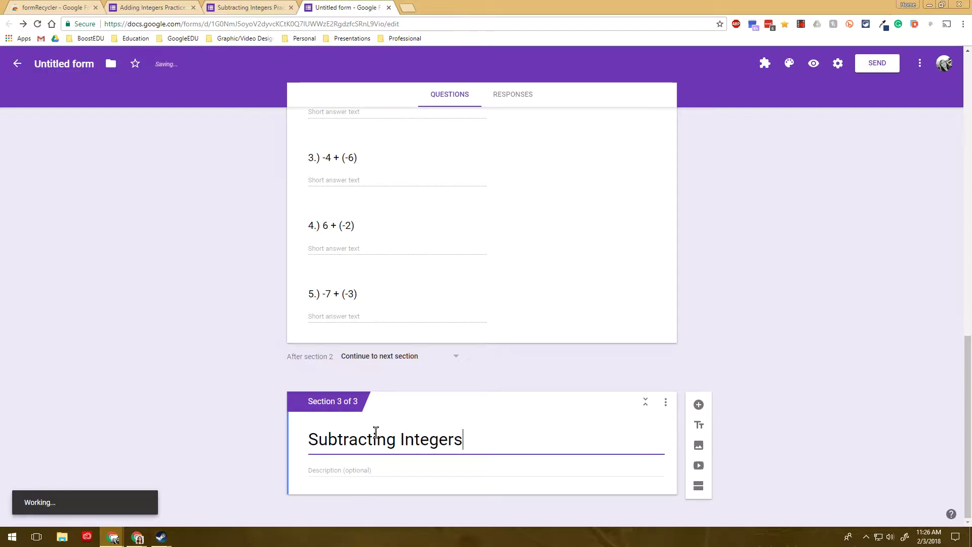
Start formRecycler's Recycle Form Questions with Subtracting Integers Practice as the source form.
click(765, 62)
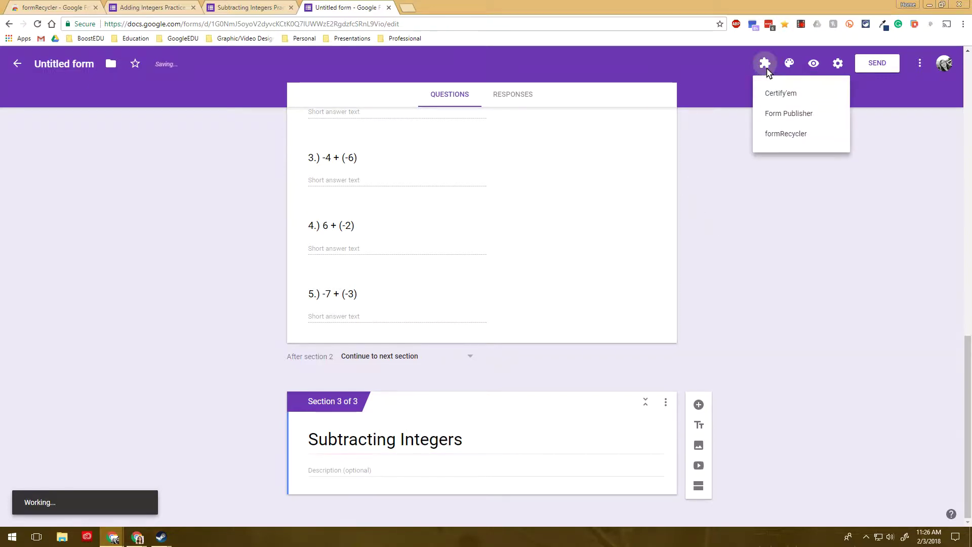
click(790, 133)
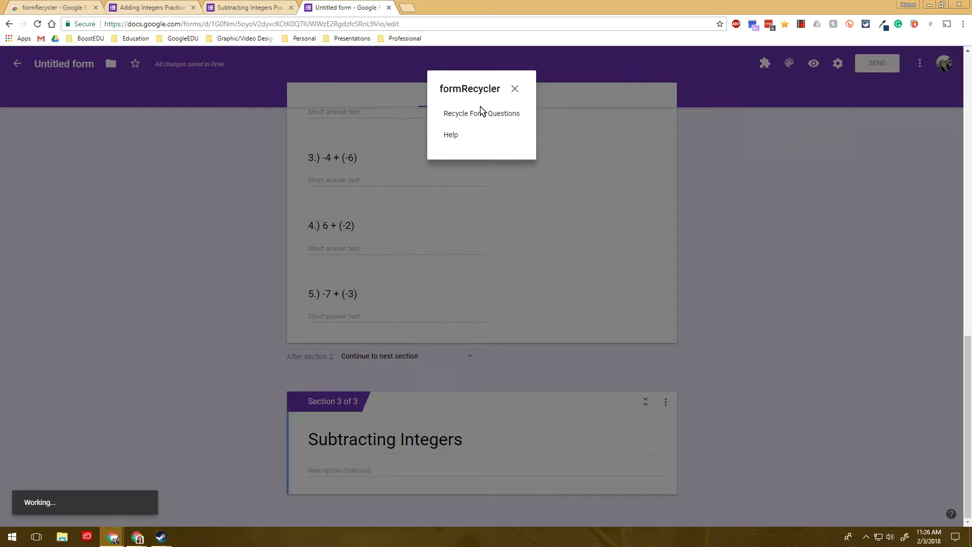
click(452, 116)
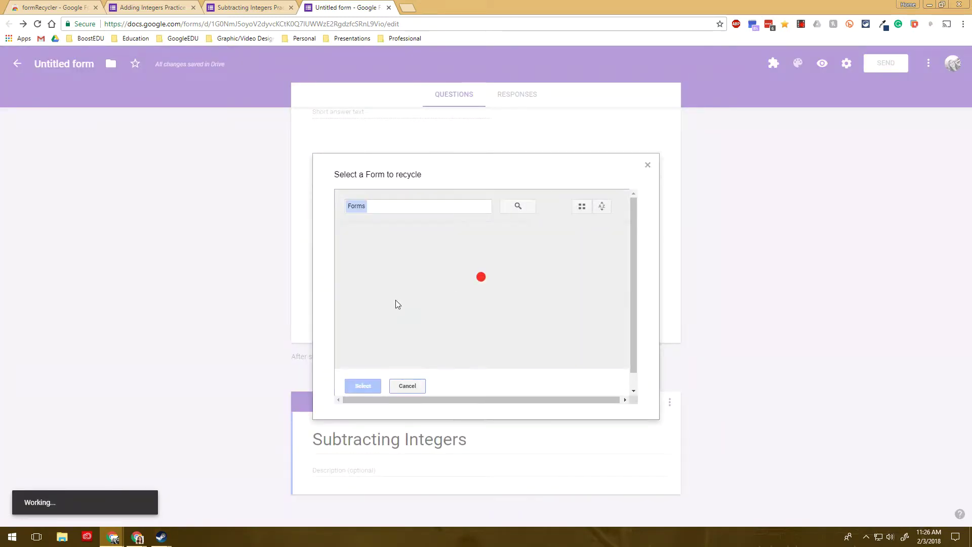
double_click(412, 305)
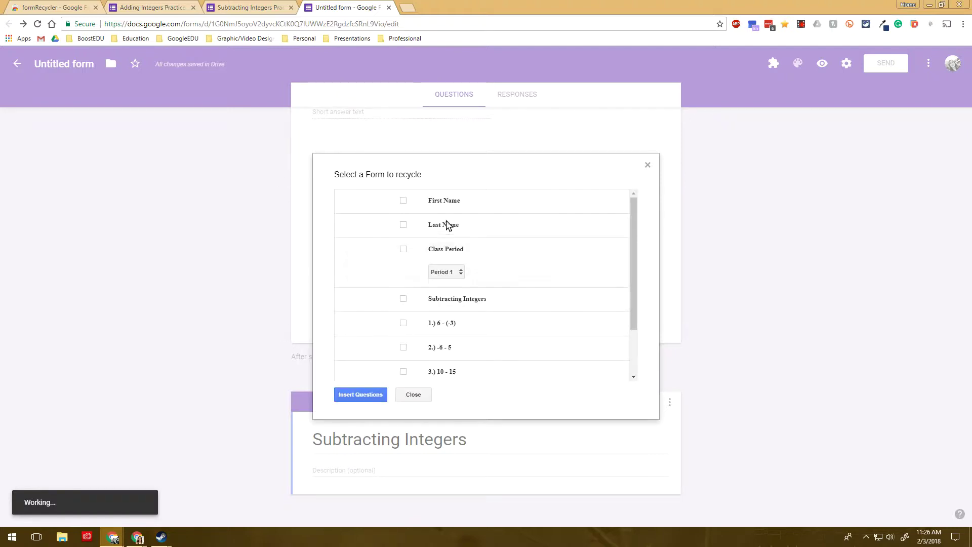
Insert subtraction questions 1–5, 6 - (-3) through 11 - (-5), into section 3.
scroll(397, 304, down, 1)
click(403, 260)
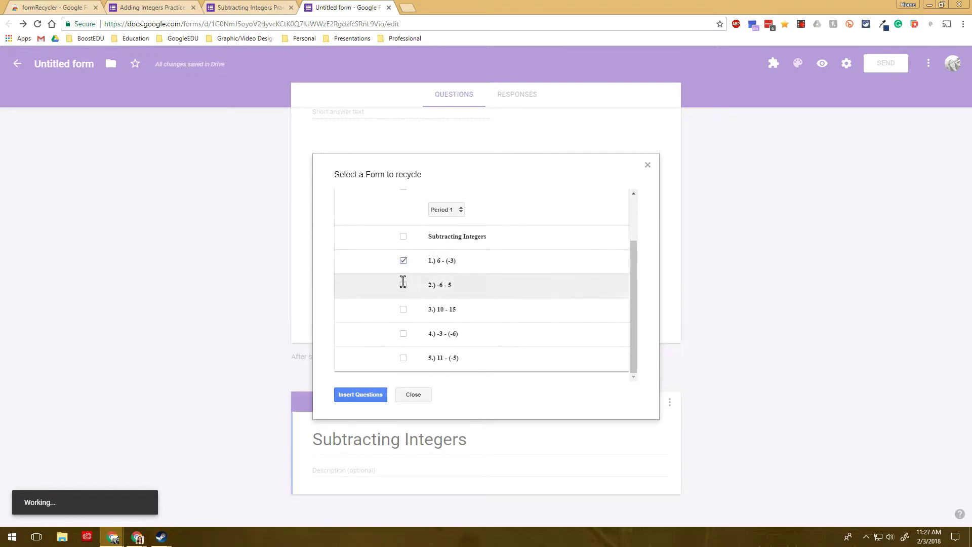
click(403, 284)
click(403, 308)
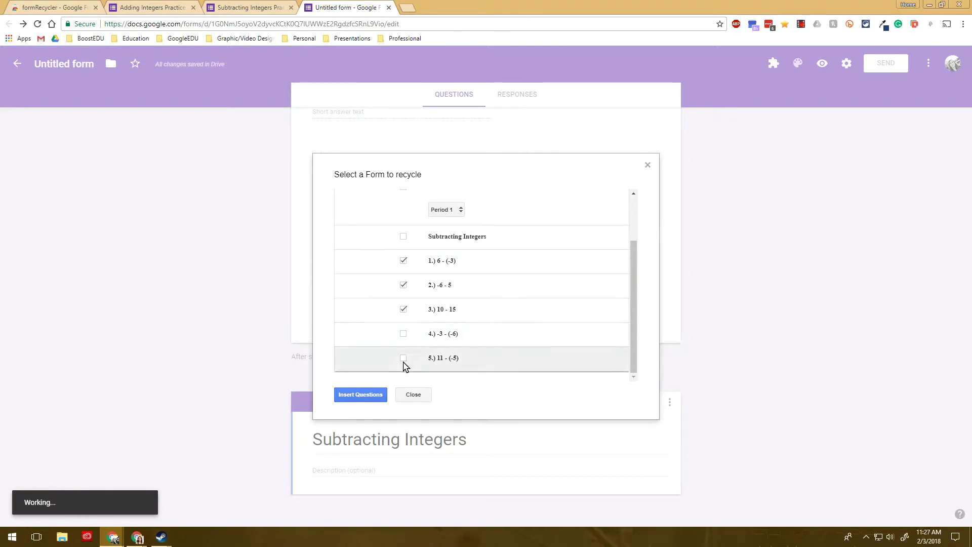
click(404, 334)
click(403, 357)
click(373, 399)
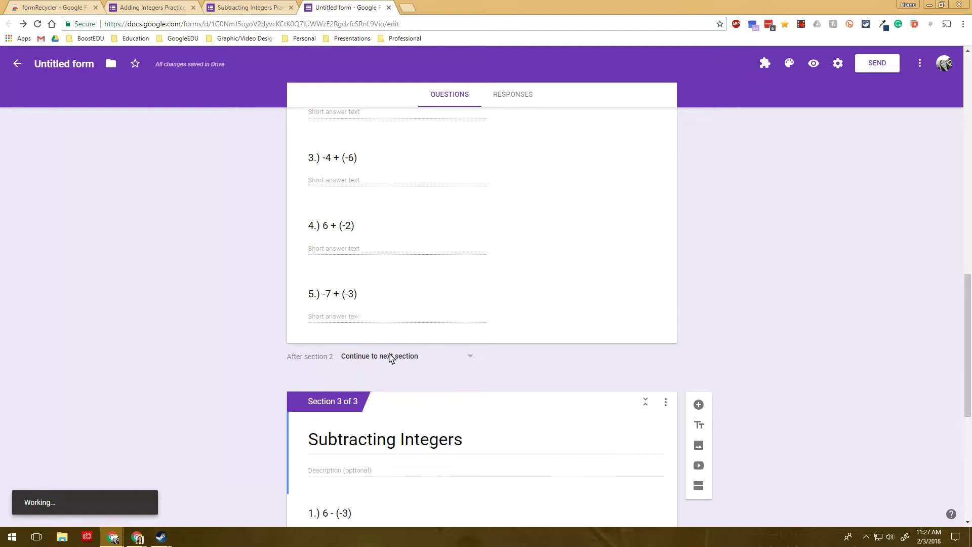
scroll(391, 358, down, 5)
Begin replacing the leading numbers on the 6 - (-3), -6 - 5, 10 - 15 and -3 - (-6) questions.
click(329, 278)
key(BackSpace)
text(5)
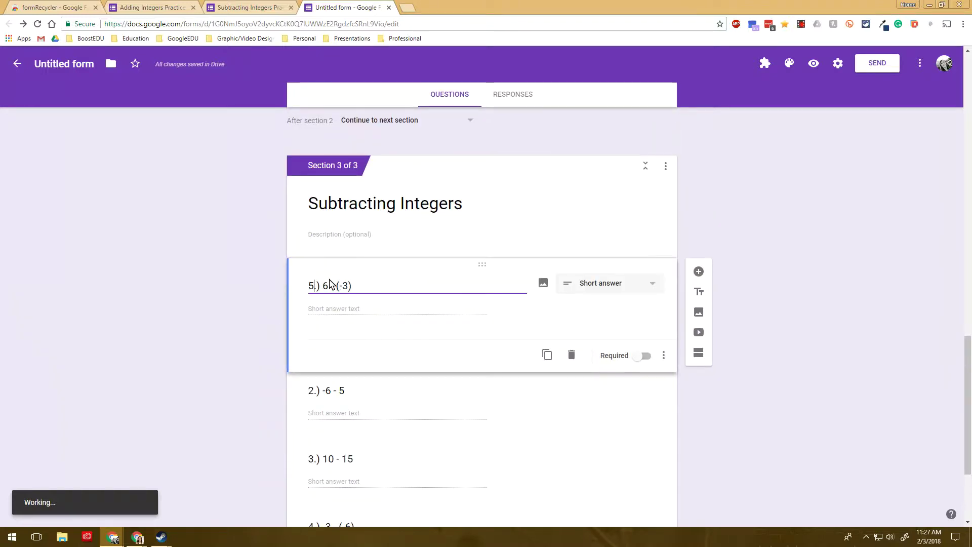
click(314, 387)
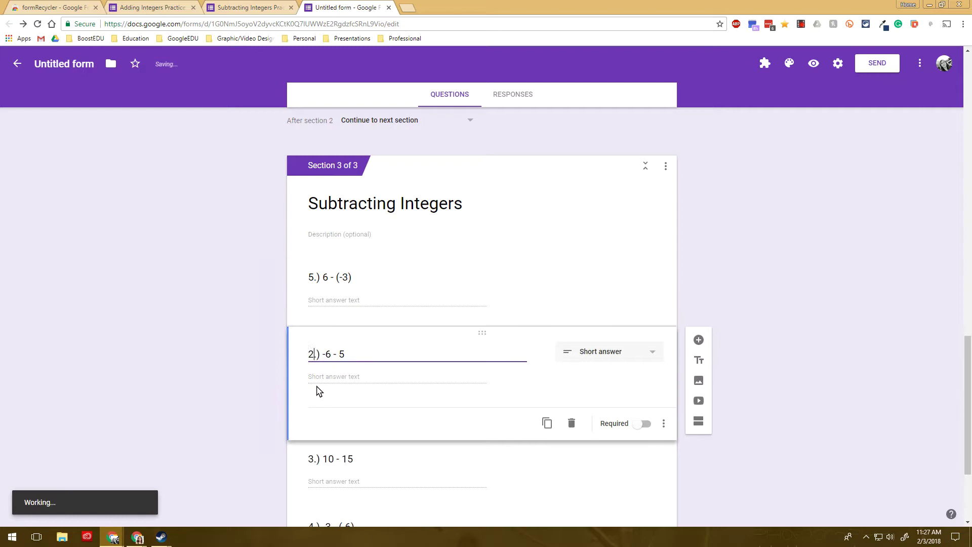
key(Delete)
text(6)
click(322, 457)
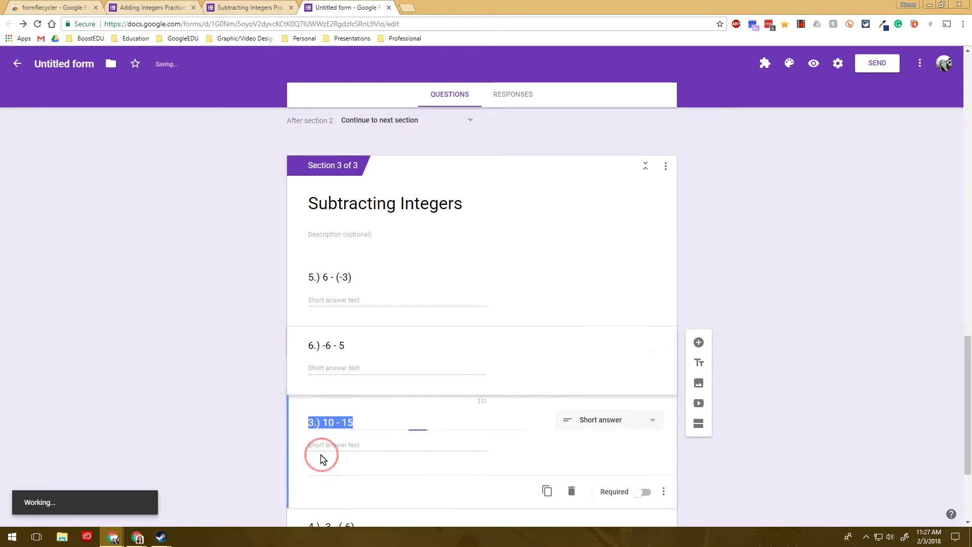
key(BackSpace)
text(7)
scroll(332, 372, down, 3)
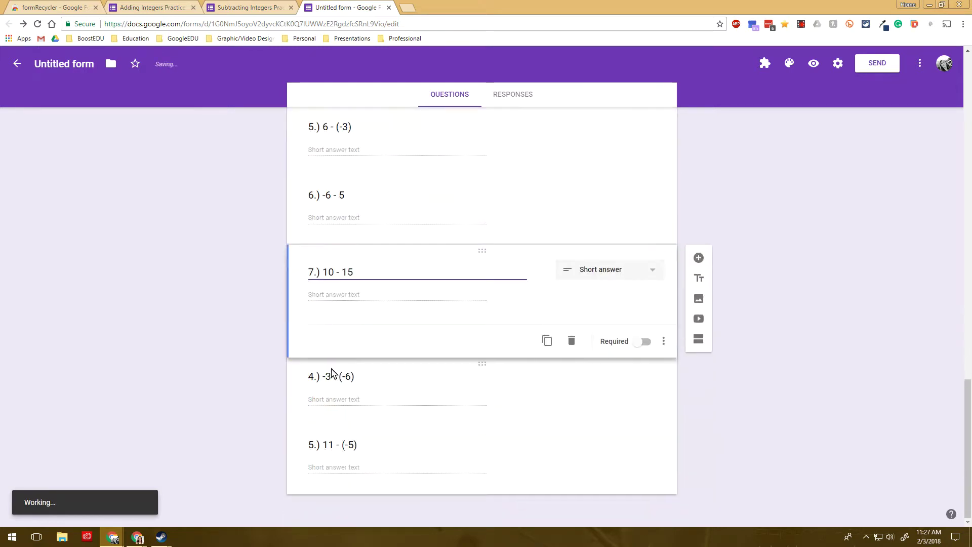
click(323, 378)
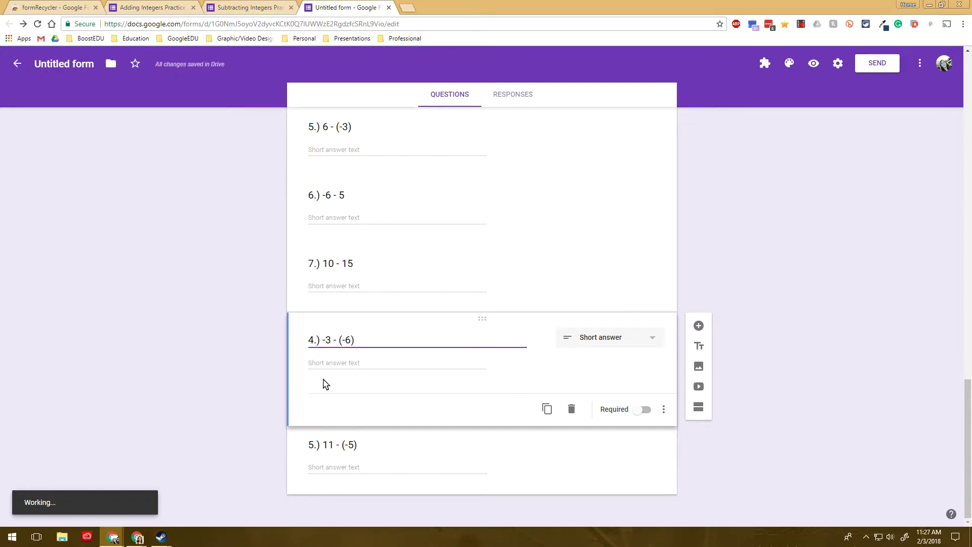
key(BackSpace)
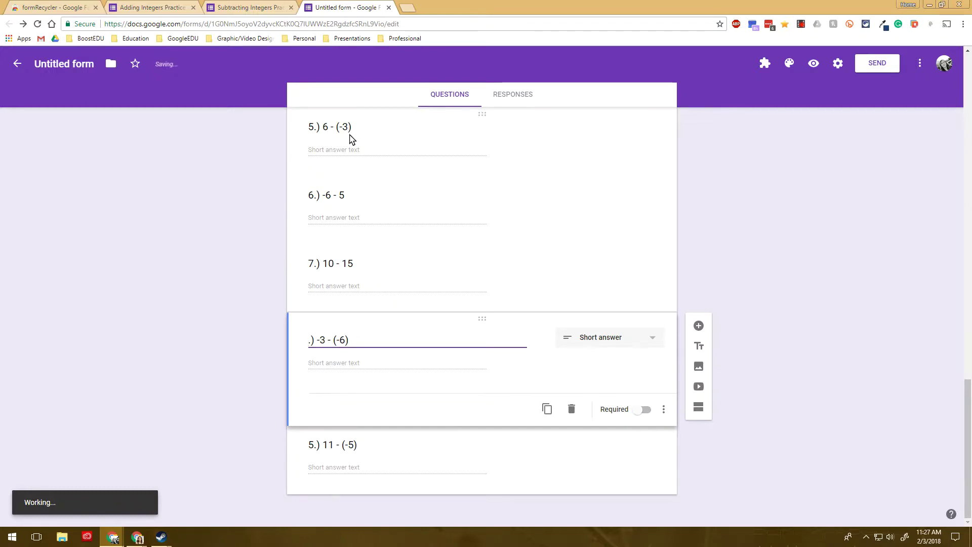
Fix the numbers on 6 - (-3), -6 - 5 and 10 - 15 so they read 6, 7 and 8.
click(352, 139)
key(BackSpace)
text(7)
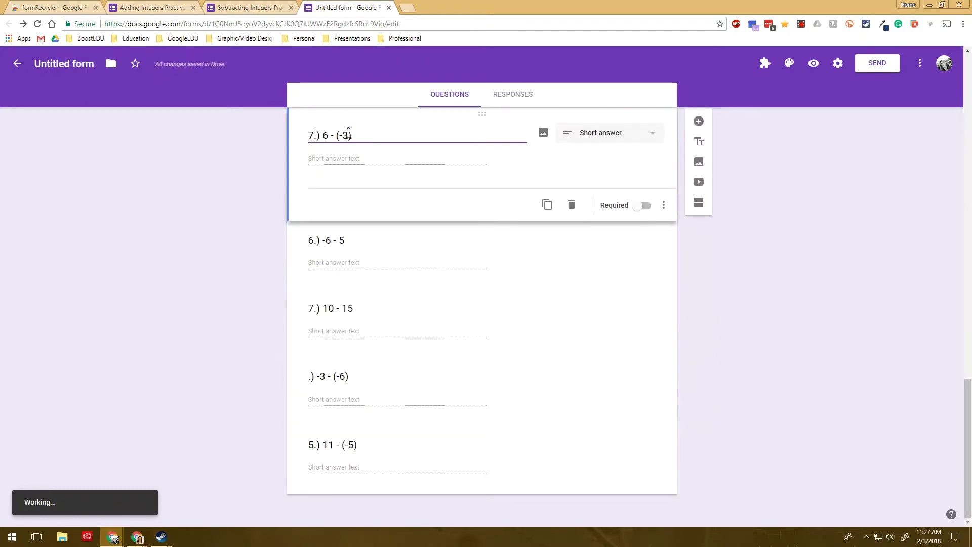
click(329, 240)
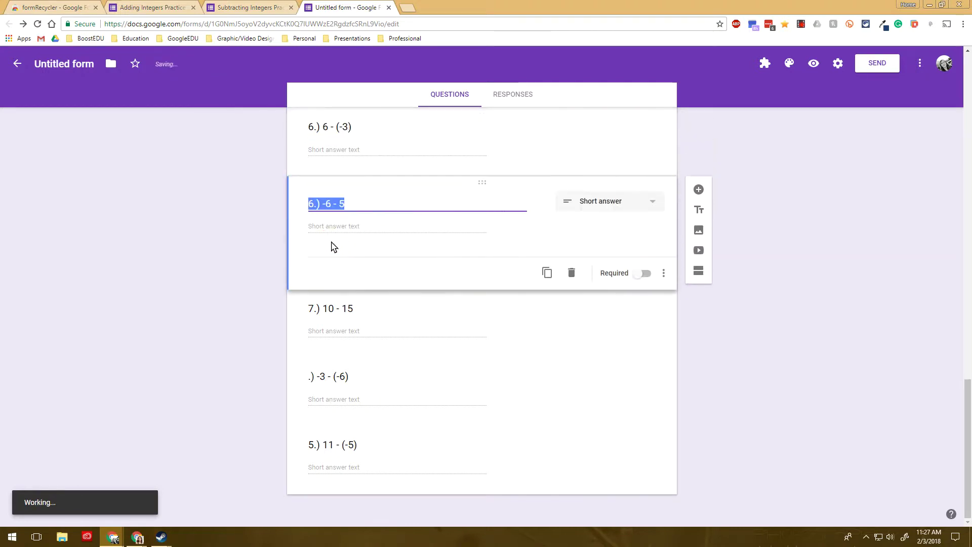
key(Home)
key(Delete)
text(7)
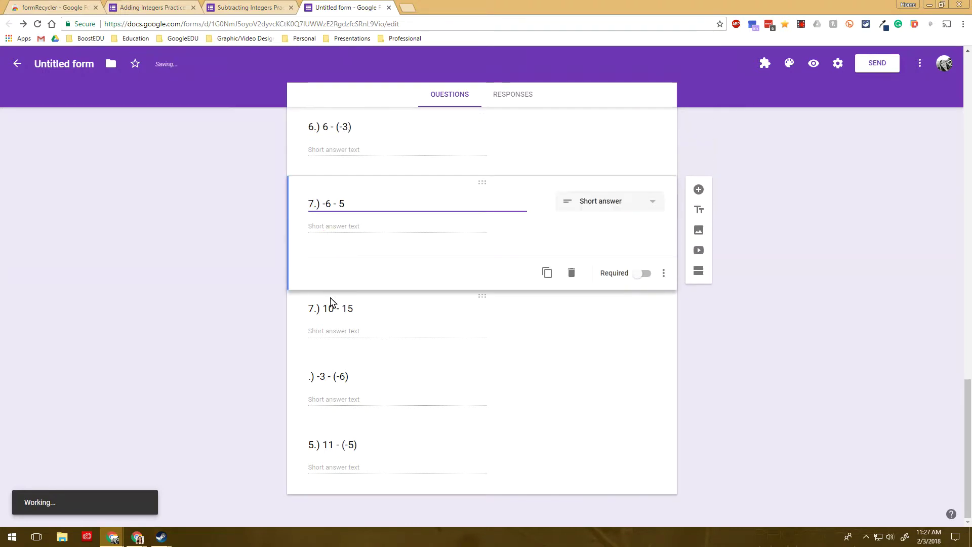
click(332, 313)
key(Home)
key(Delete)
text(8)
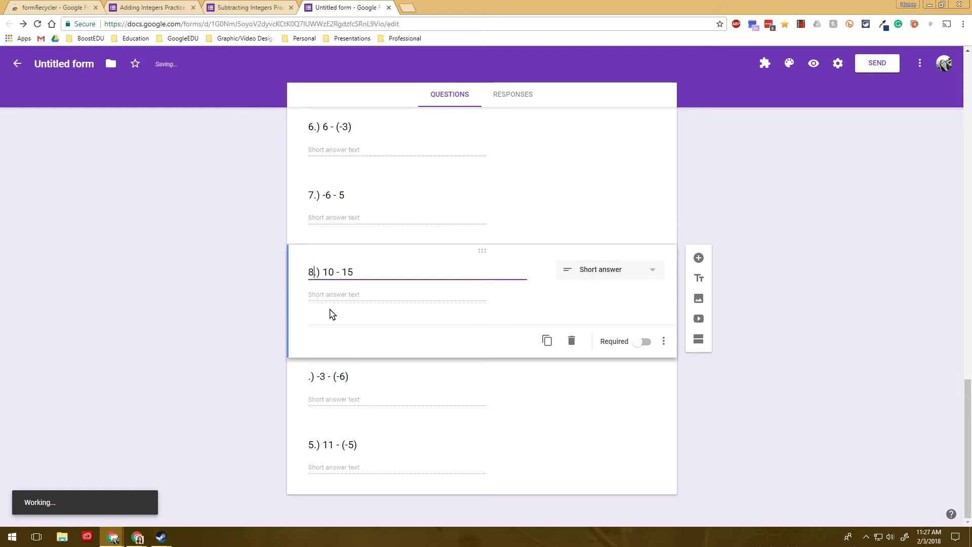
Number the -3 - (-6) question 9 and the 11 - (-5) question 10.
click(319, 378)
key(Home)
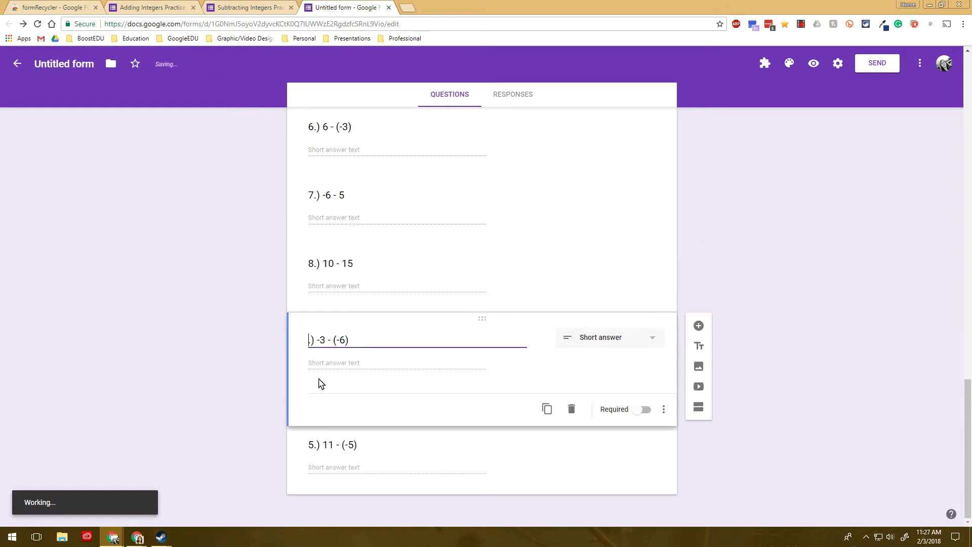
text(9)
click(309, 444)
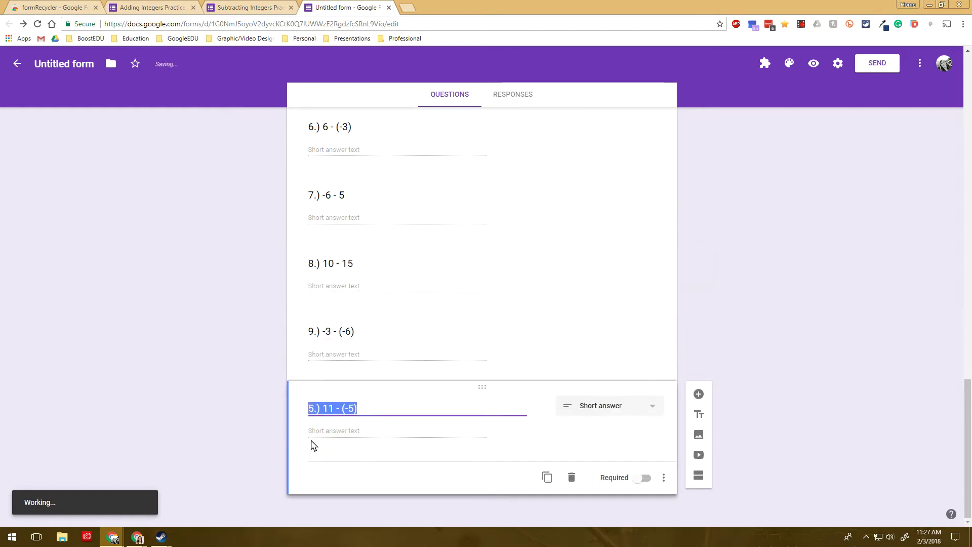
key(Home)
key(Delete)
text(10)
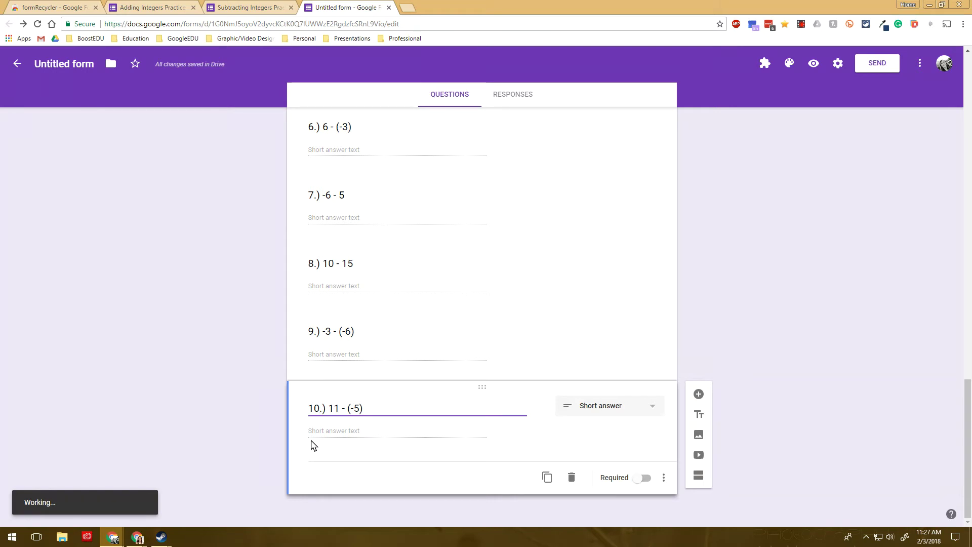
Replace the 'Untitled form' title with 'Adding & Subtracting Practice'.
scroll(348, 326, up, 20)
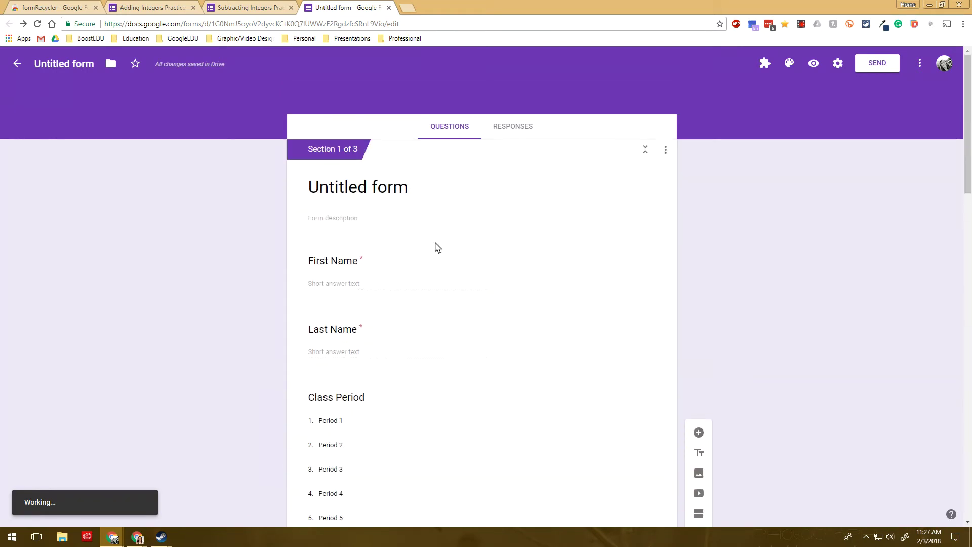
click(434, 191)
text(Adding )
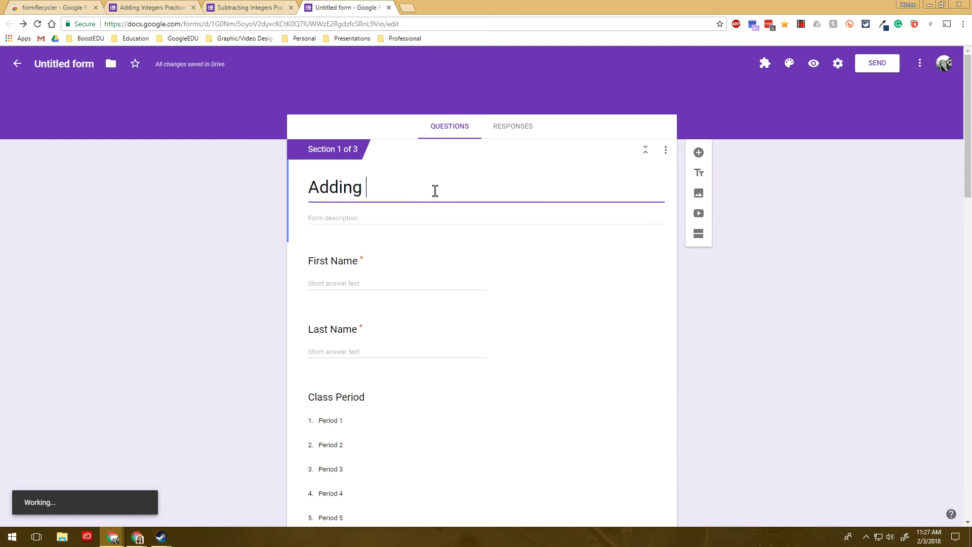
text(& Subtracting Practic)
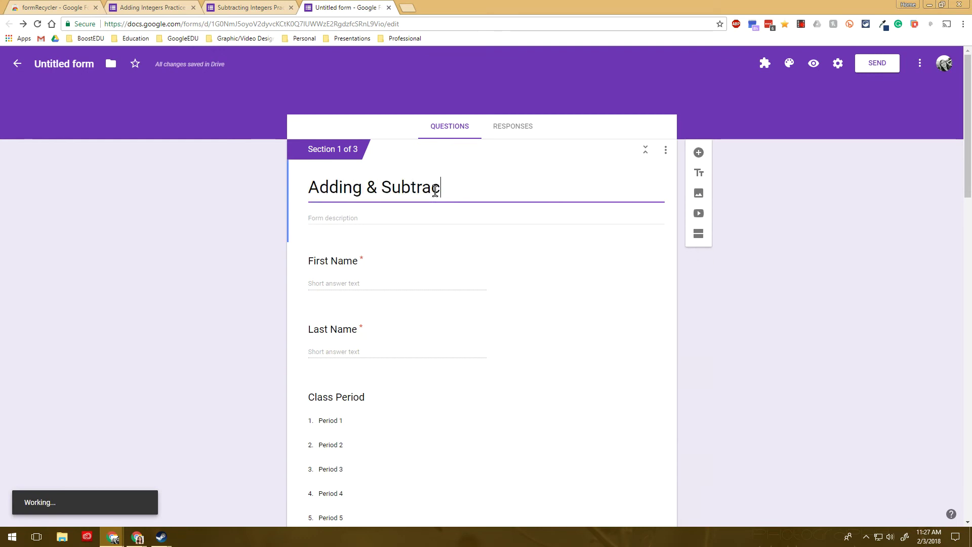